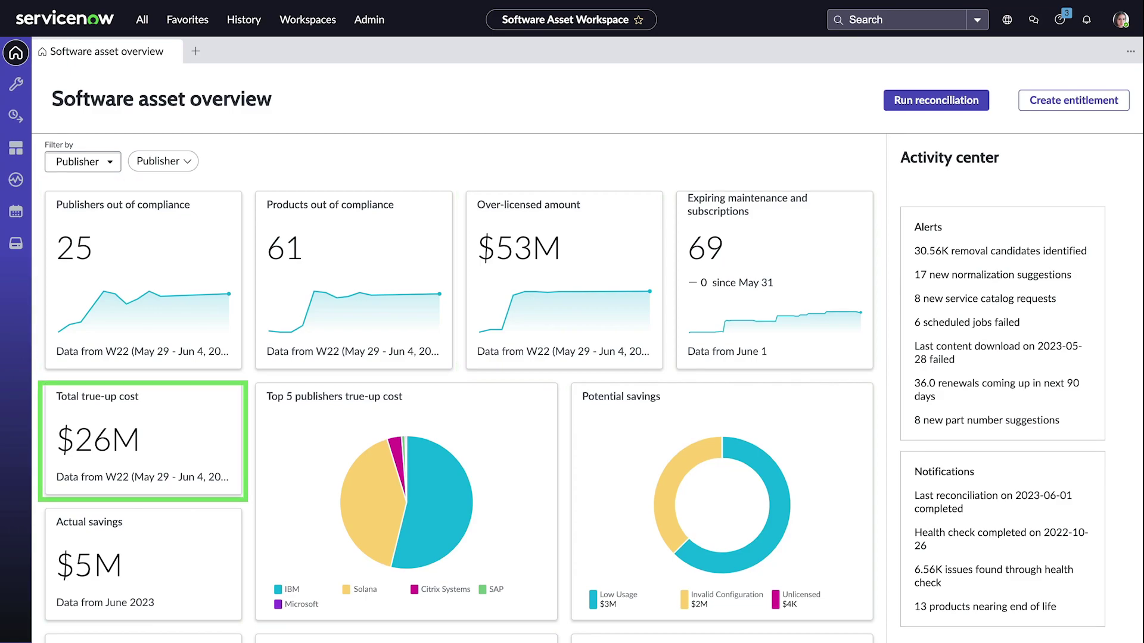
Check the dashboard's filter choices and open the Help panel
scroll(588, 357, "down", 5)
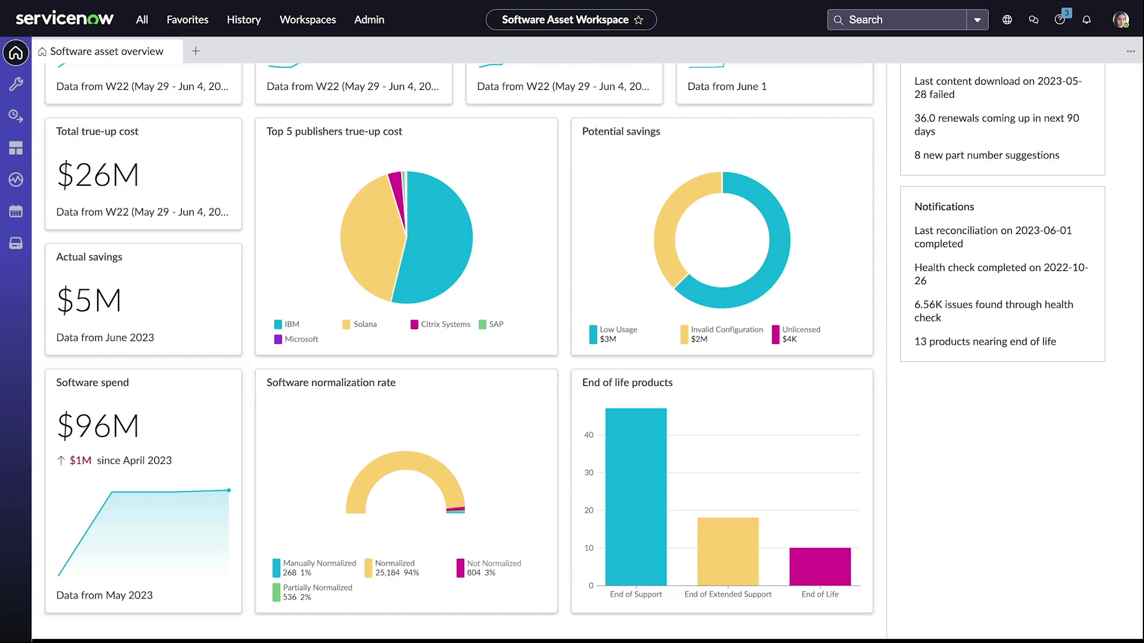
scroll(588, 352, "up", 4)
left_click(83, 162)
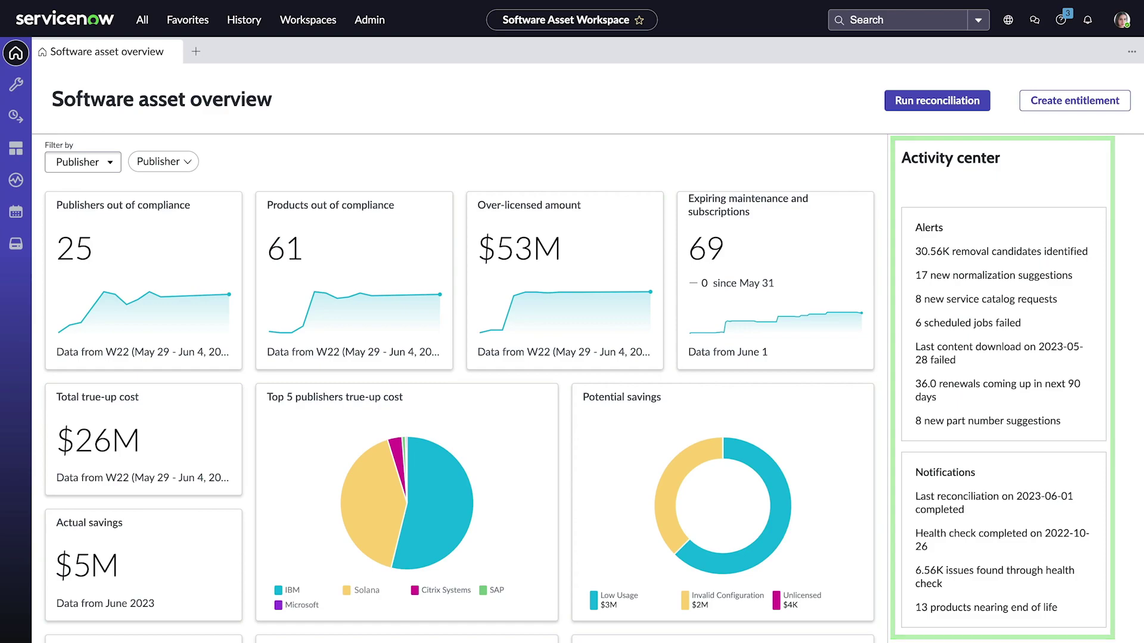
left_click(1060, 20)
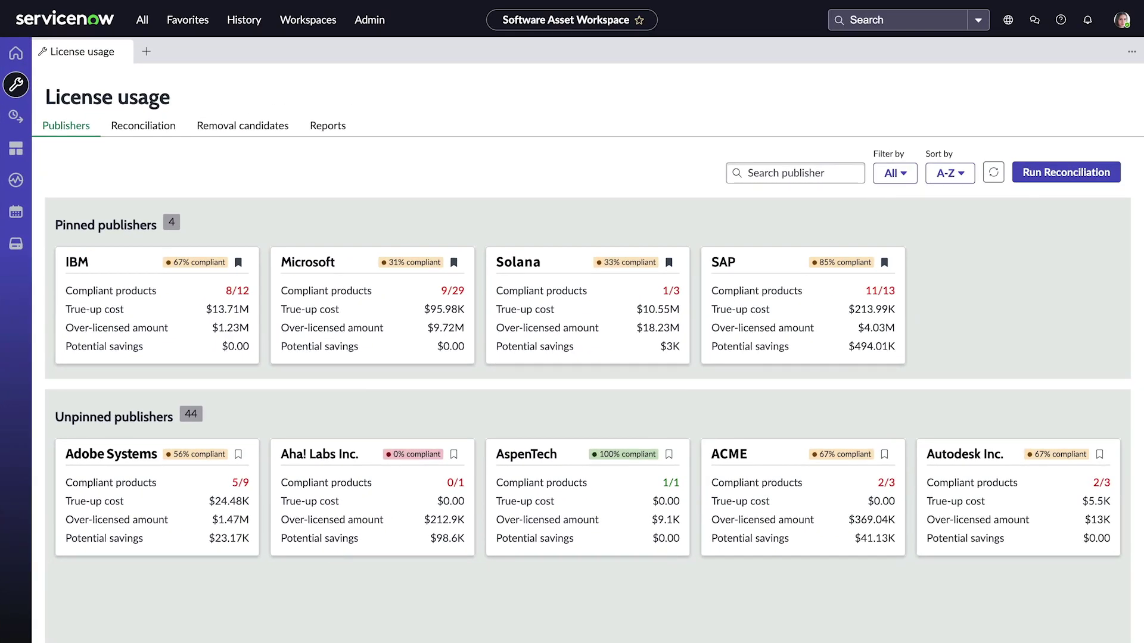
Pin Adobe Systems and view Workfront Work's results: 150 owned, 200 required, -50 available
left_click(238, 454)
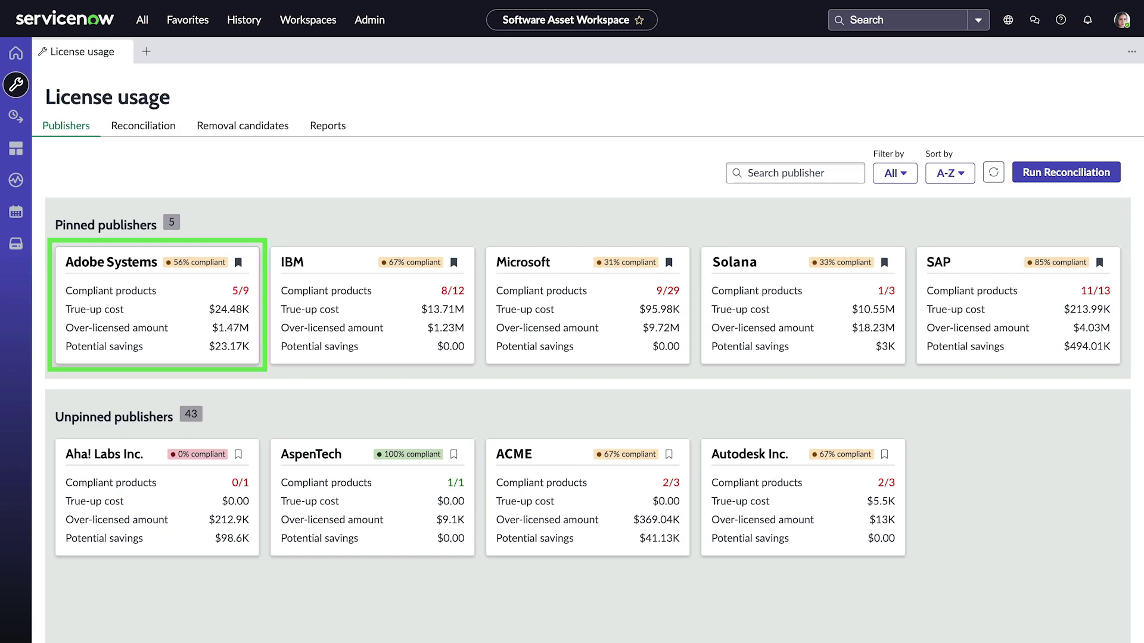
left_click(180, 308)
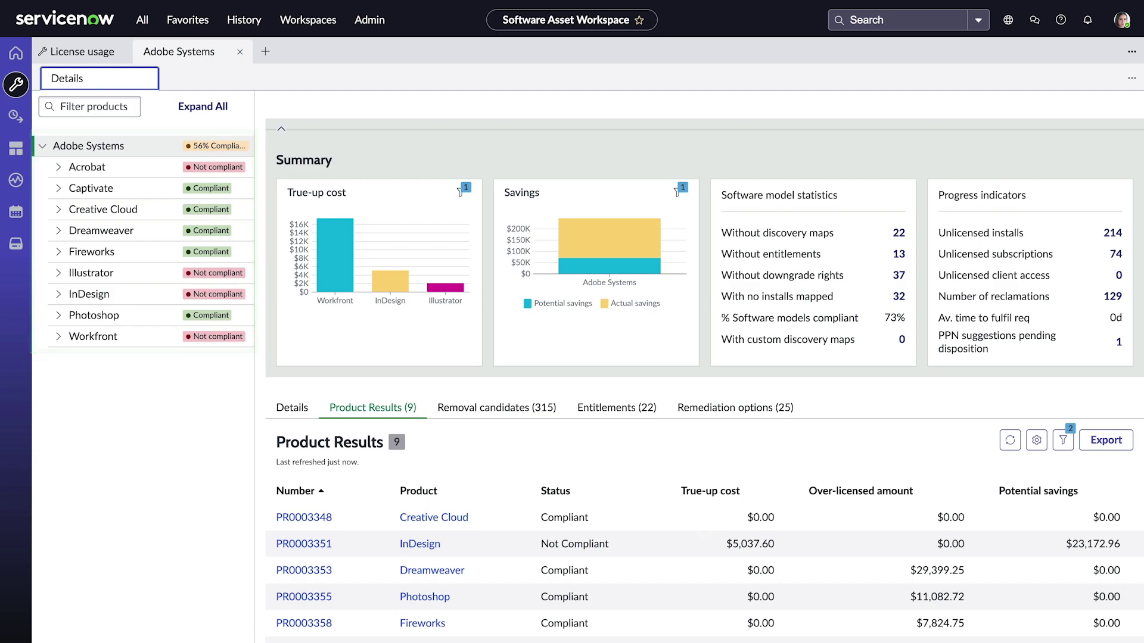
left_click(59, 336)
left_click(80, 419)
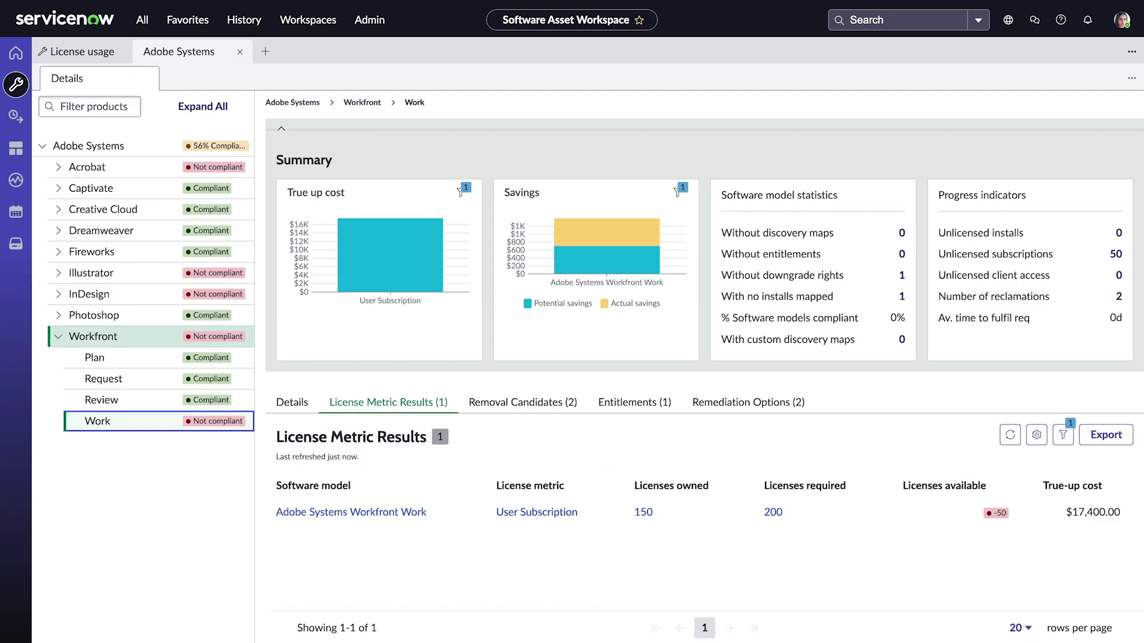
Review Work's removal candidates, entitlements, and remediation options (150 allocations, 50 rights for $17,400)
left_click(522, 402)
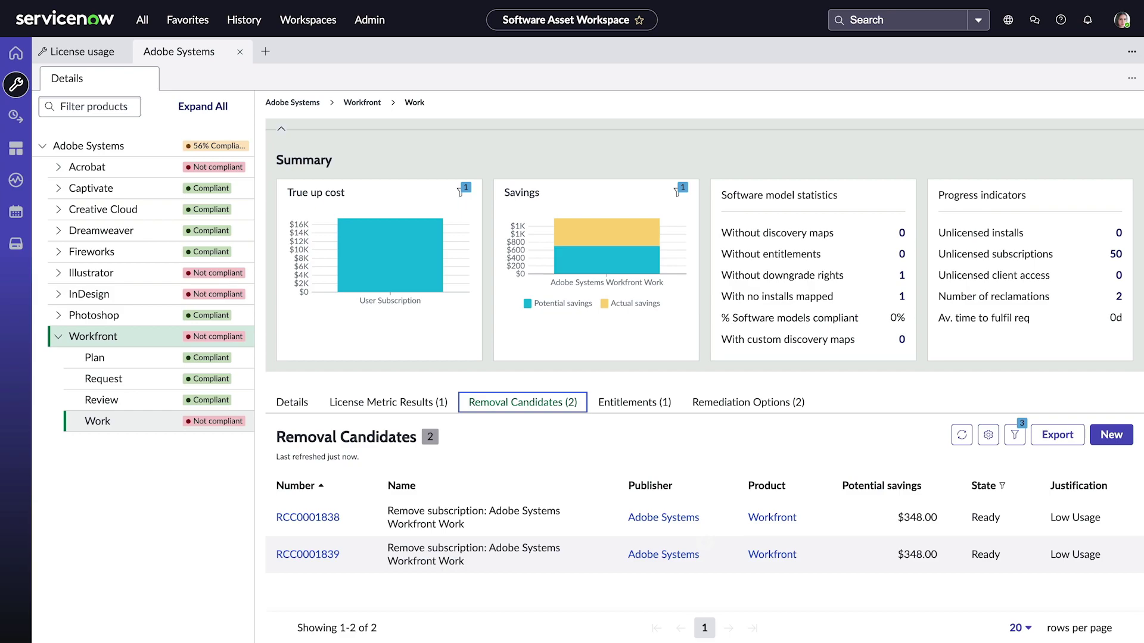
left_click(634, 402)
left_click(747, 402)
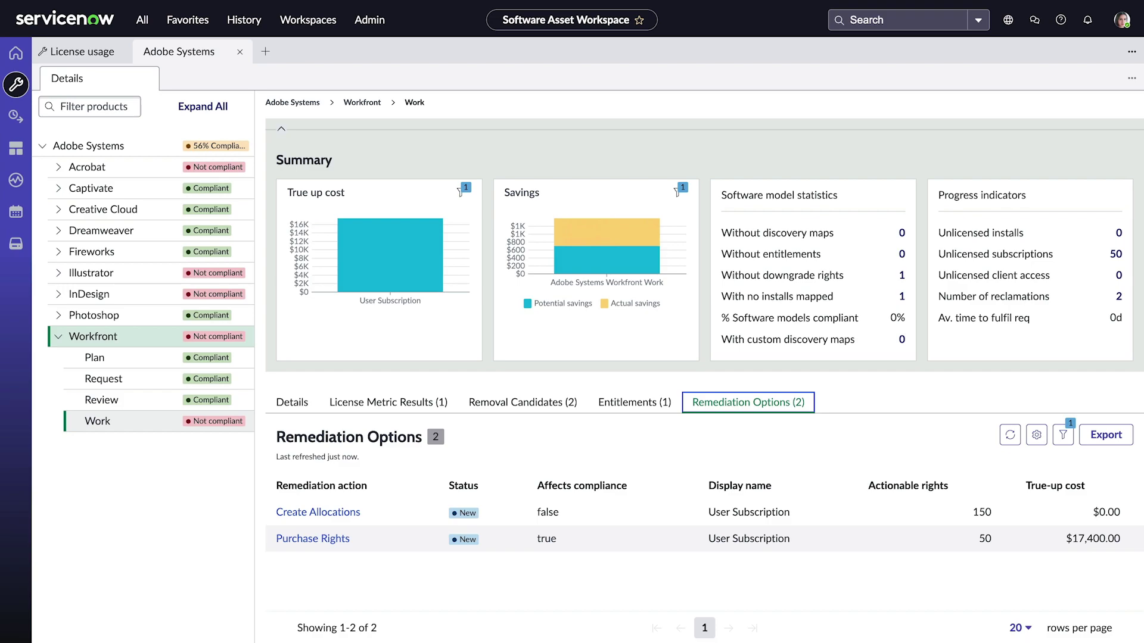
Close Adobe Systems, browse reconciliation runs, removal candidates and reports, then reach License operations
left_click(240, 52)
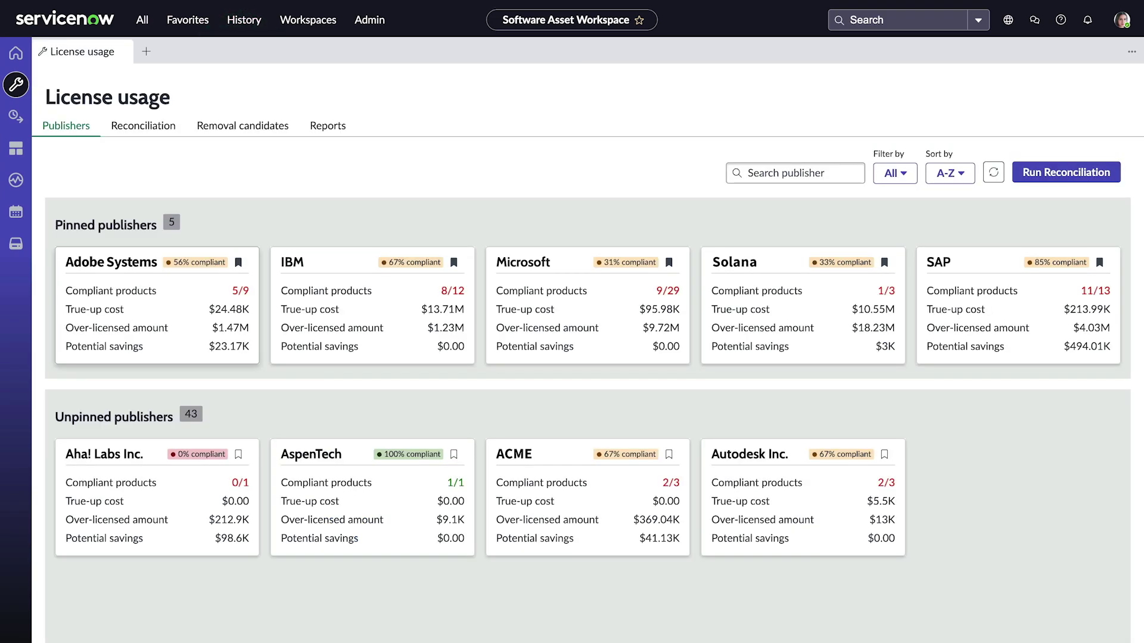
left_click(143, 125)
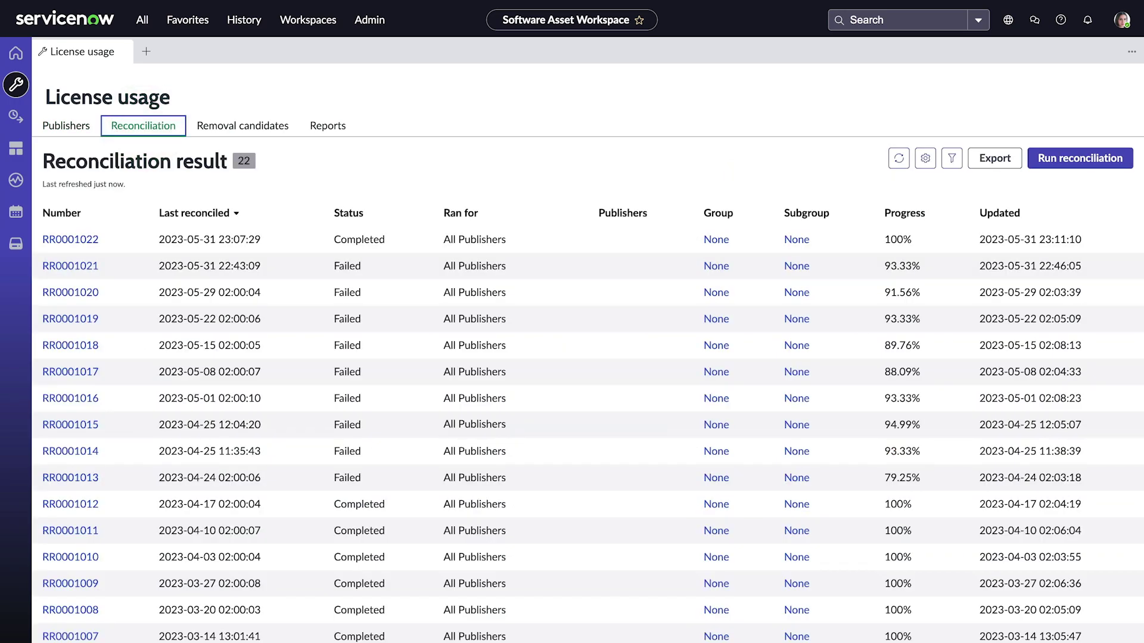
left_click(243, 125)
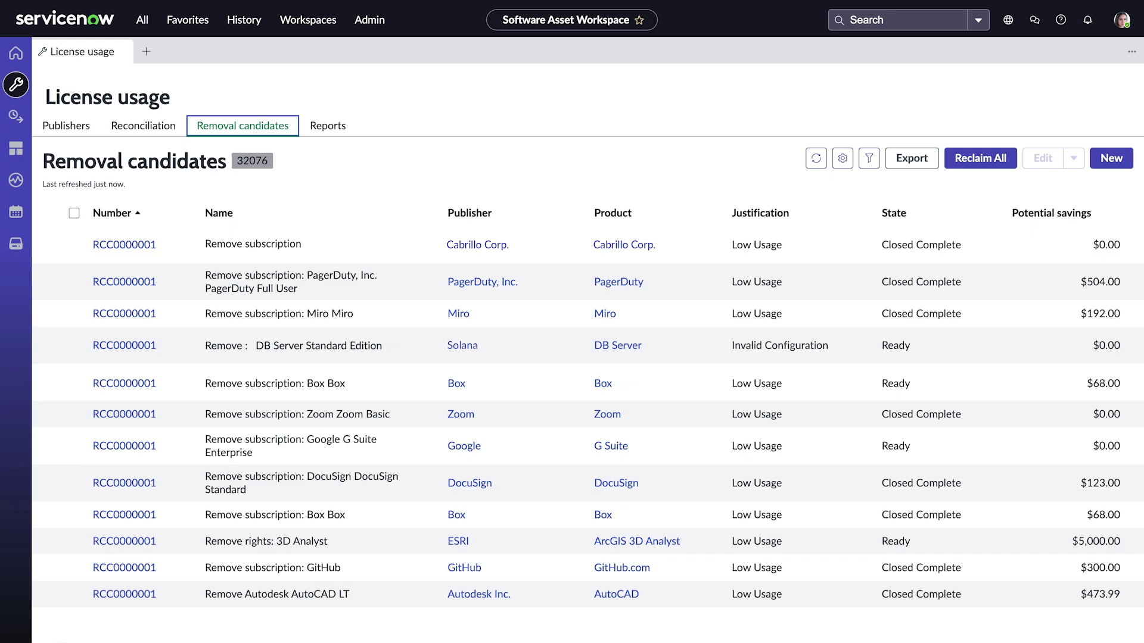
left_click(327, 126)
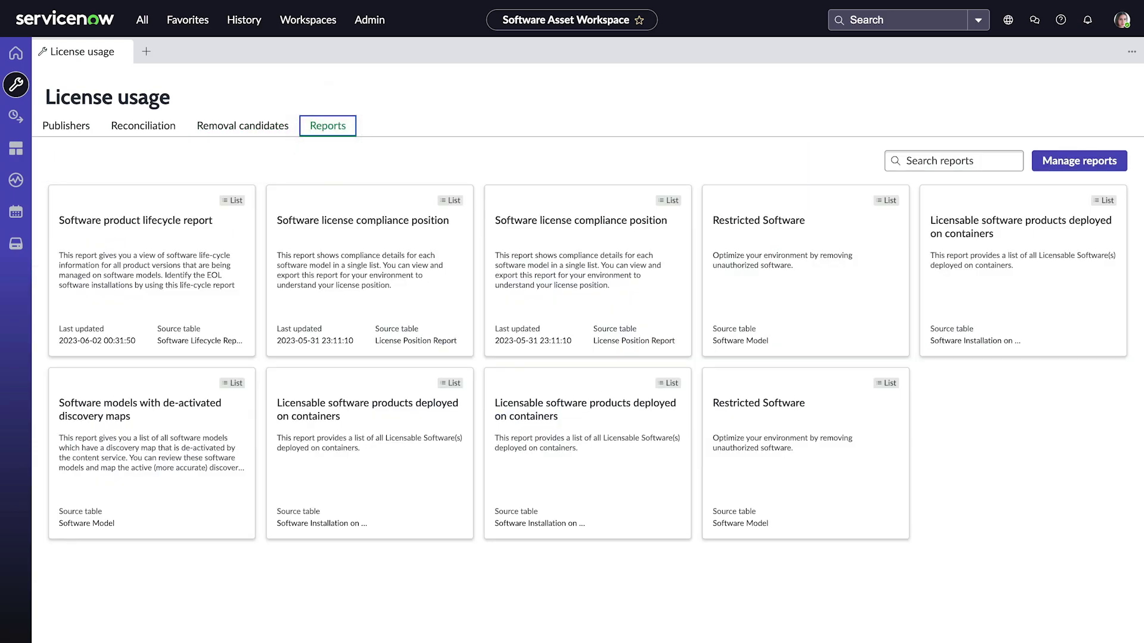
left_click(16, 117)
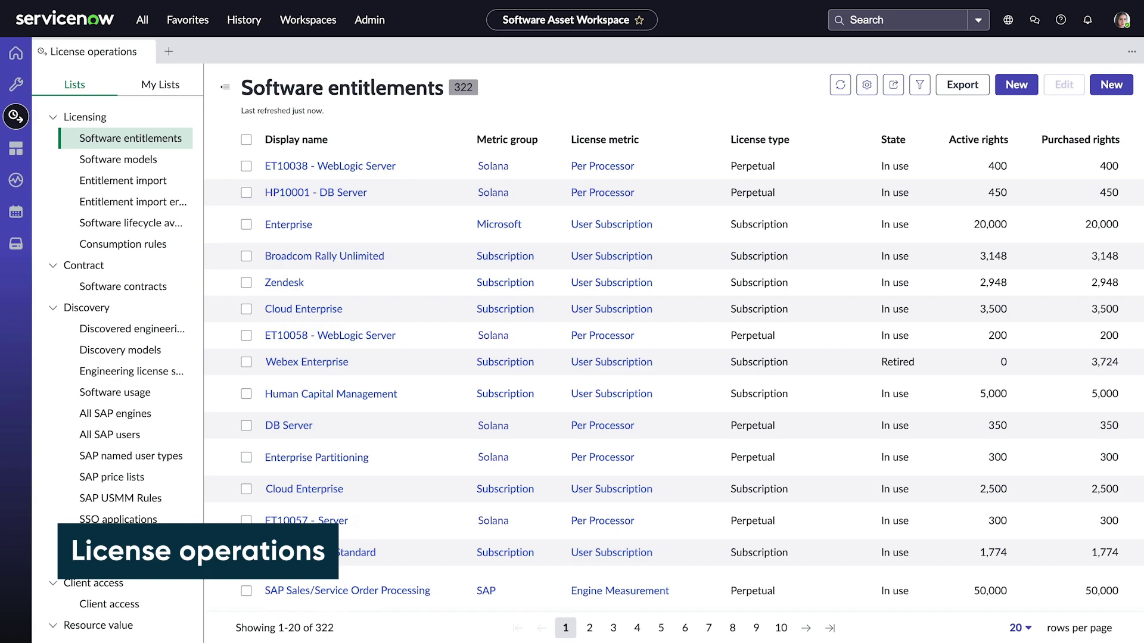
Show the Software models list in License operations
left_click(118, 159)
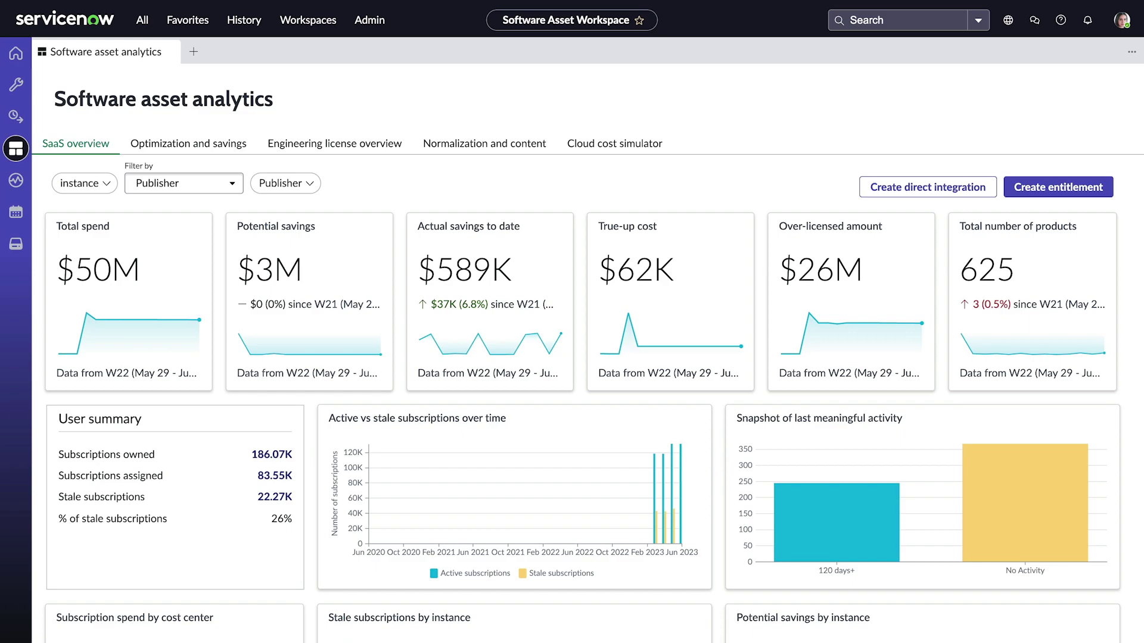
Browse the Optimization and savings analytics charts, then go to the Software asset success portal
key("Right")
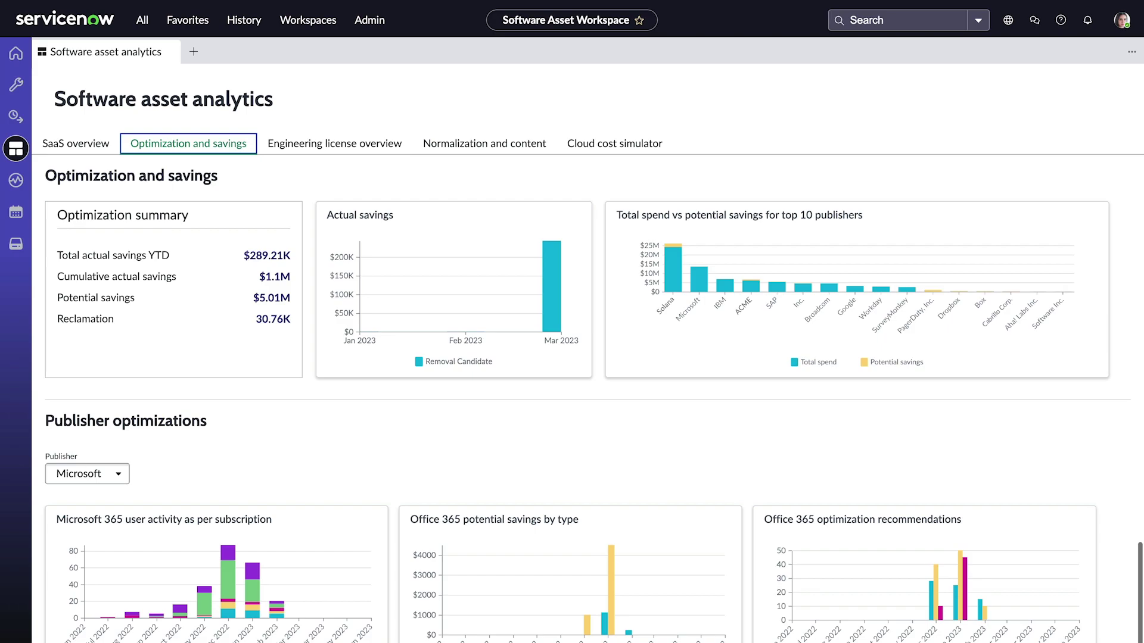
scroll(571, 358, "down", 5)
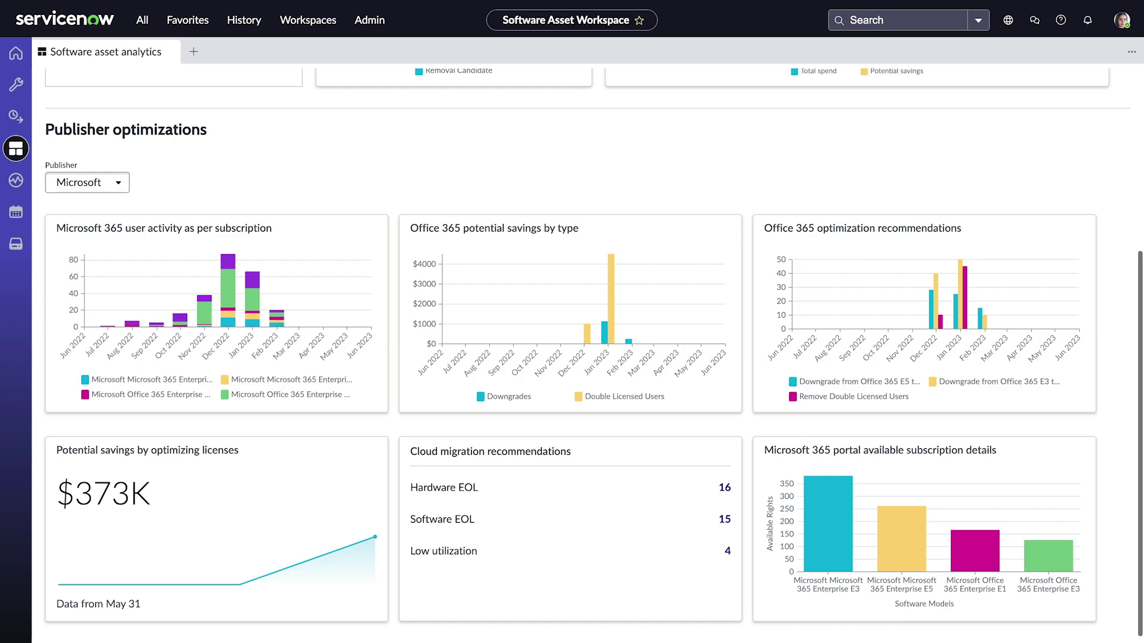
scroll(572, 357, "up", 3)
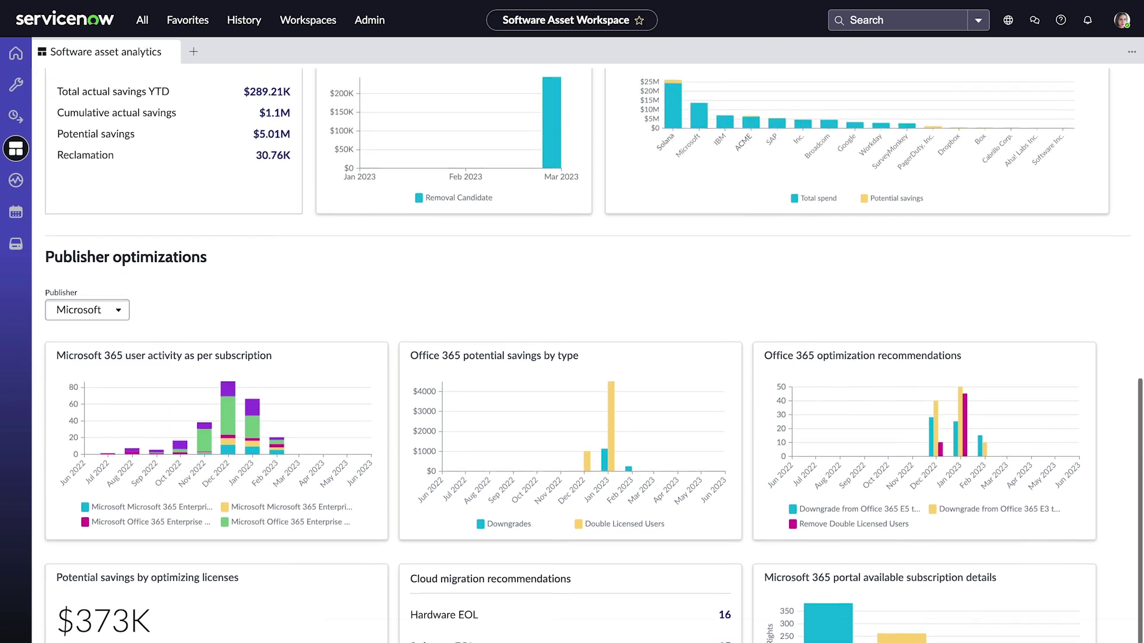
scroll(572, 357, "up", 3)
left_click(16, 180)
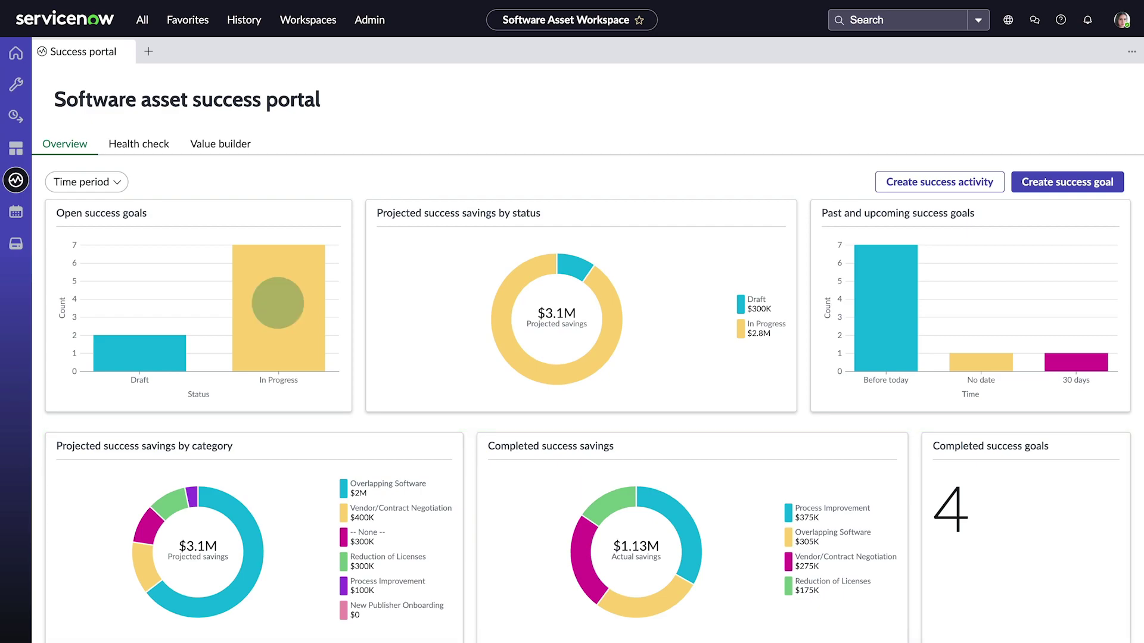
Open in-progress goal SG0001025 and list its two success activities
left_click(278, 303)
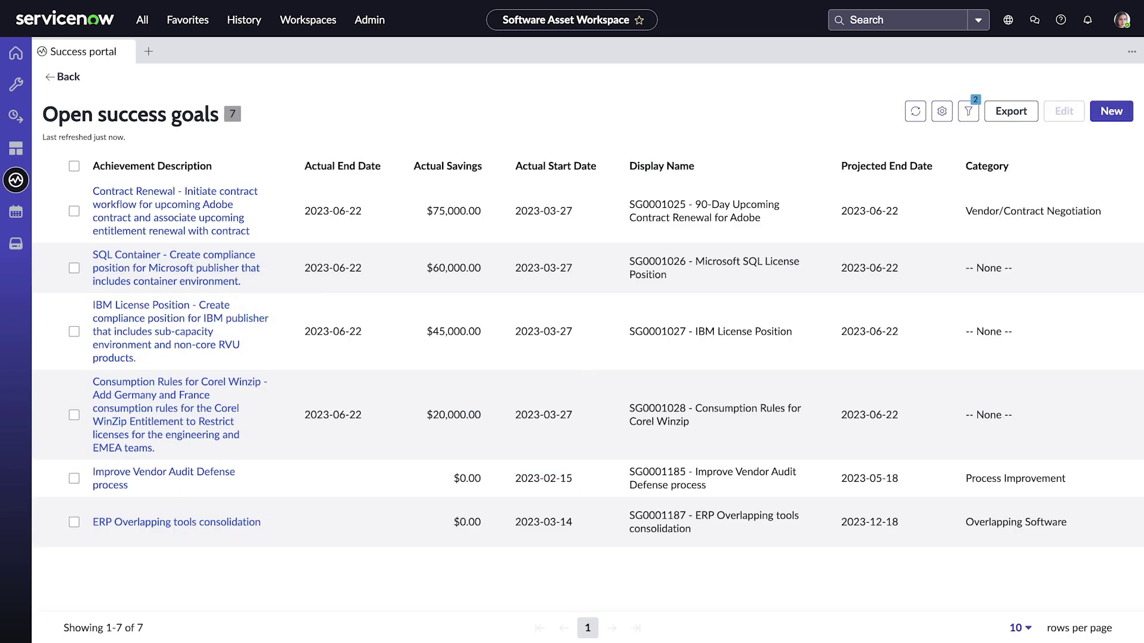
left_click(166, 212)
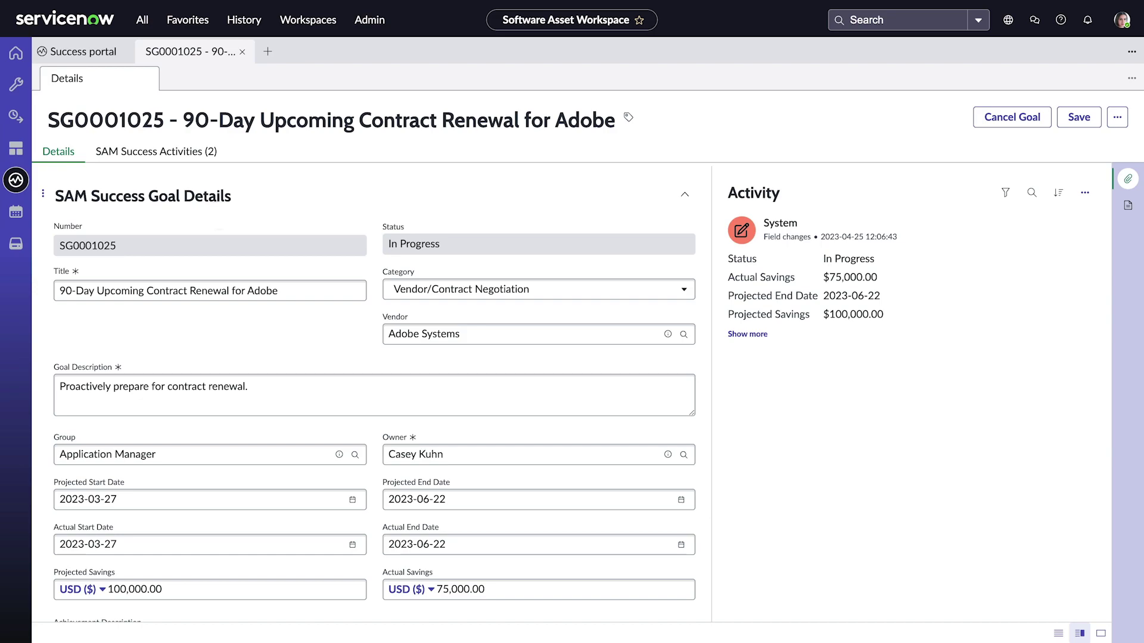
left_click(156, 152)
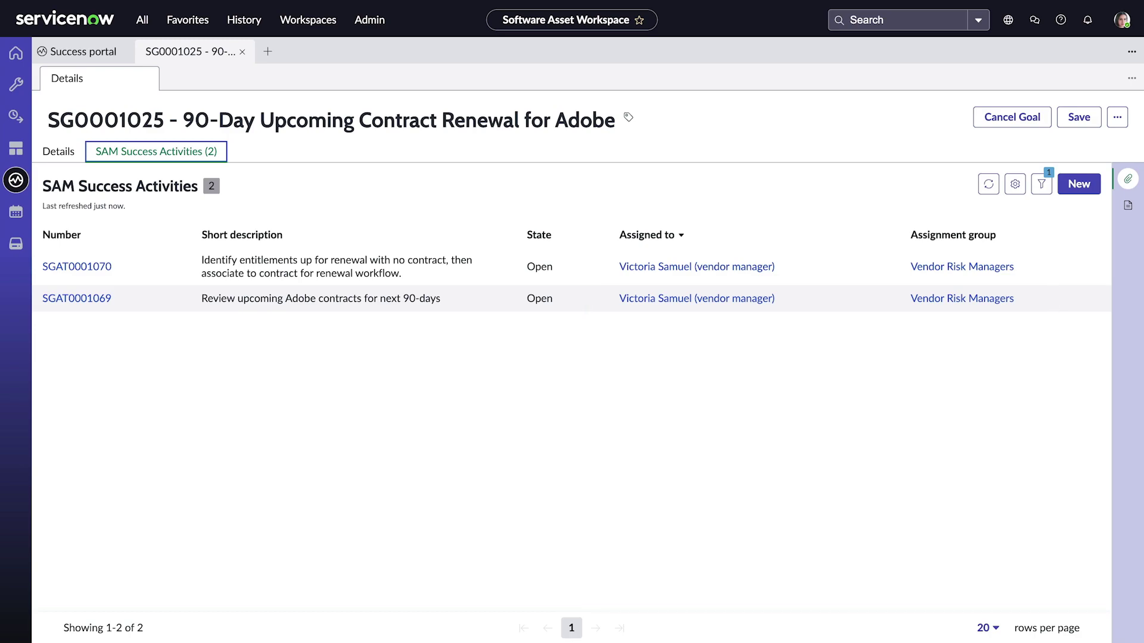
Switch to the Asset Executive Workspace and scroll down through the Executive Dashboard figures
left_click(308, 19)
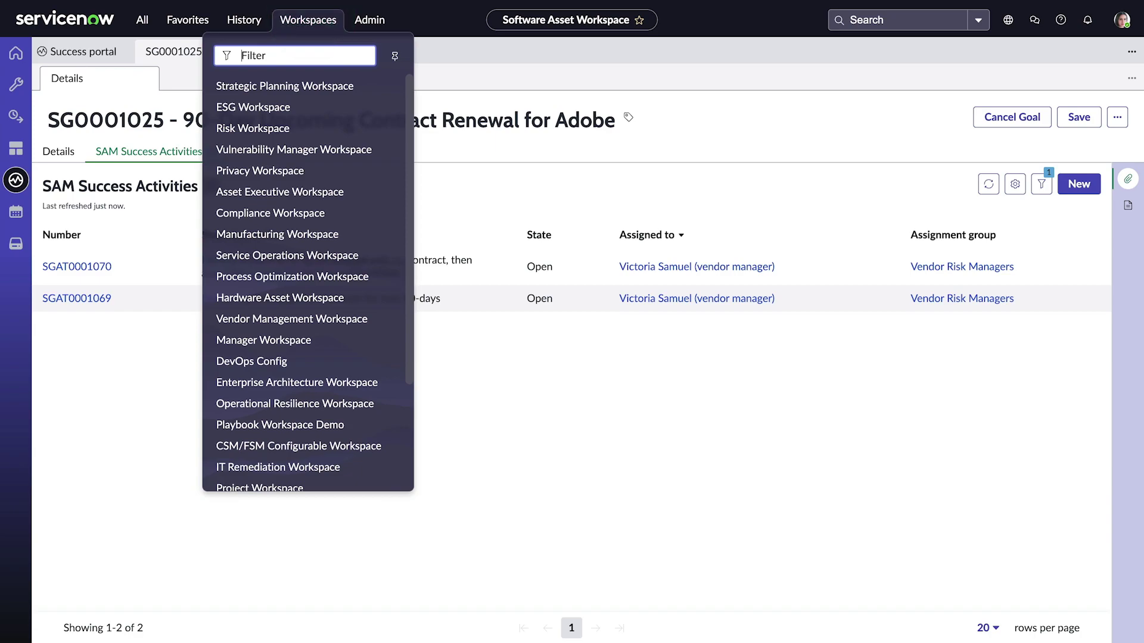
left_click(271, 190)
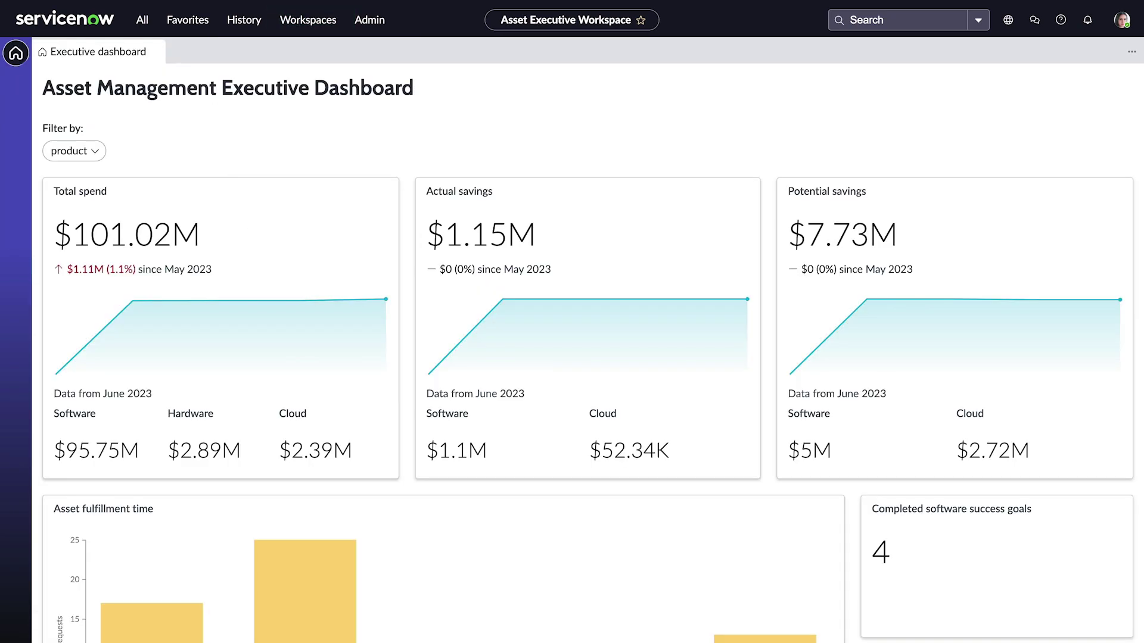
scroll(572, 357, "down", 2)
scroll(572, 357, "down", 2)
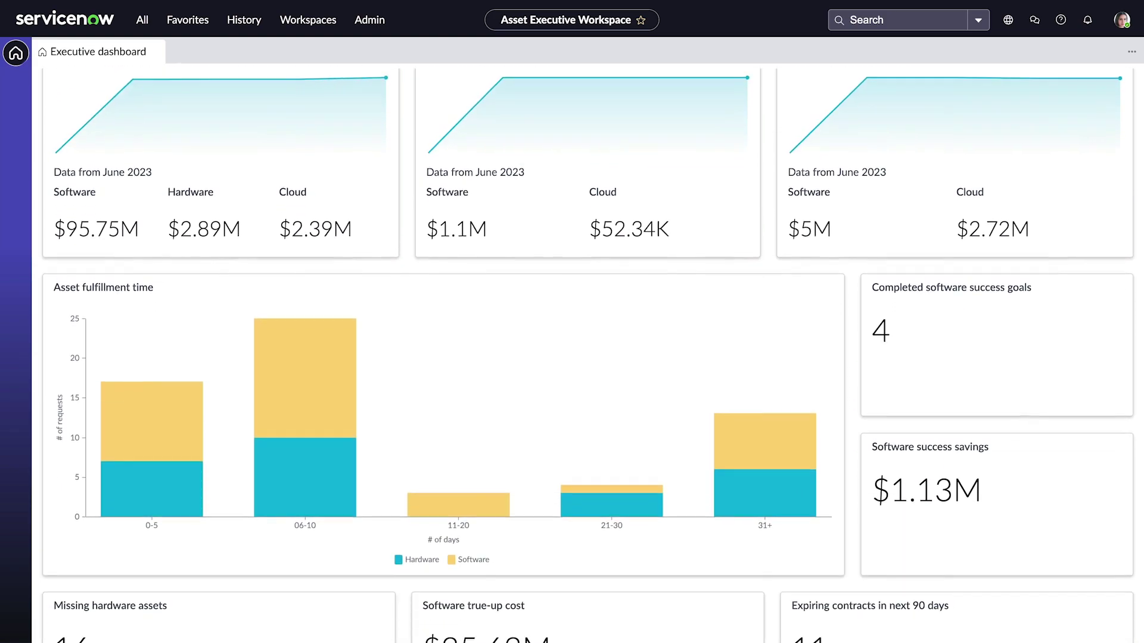
scroll(572, 358, "down", 2)
scroll(571, 357, "down", 2)
scroll(572, 358, "down", 2)
scroll(572, 357, "down", 1)
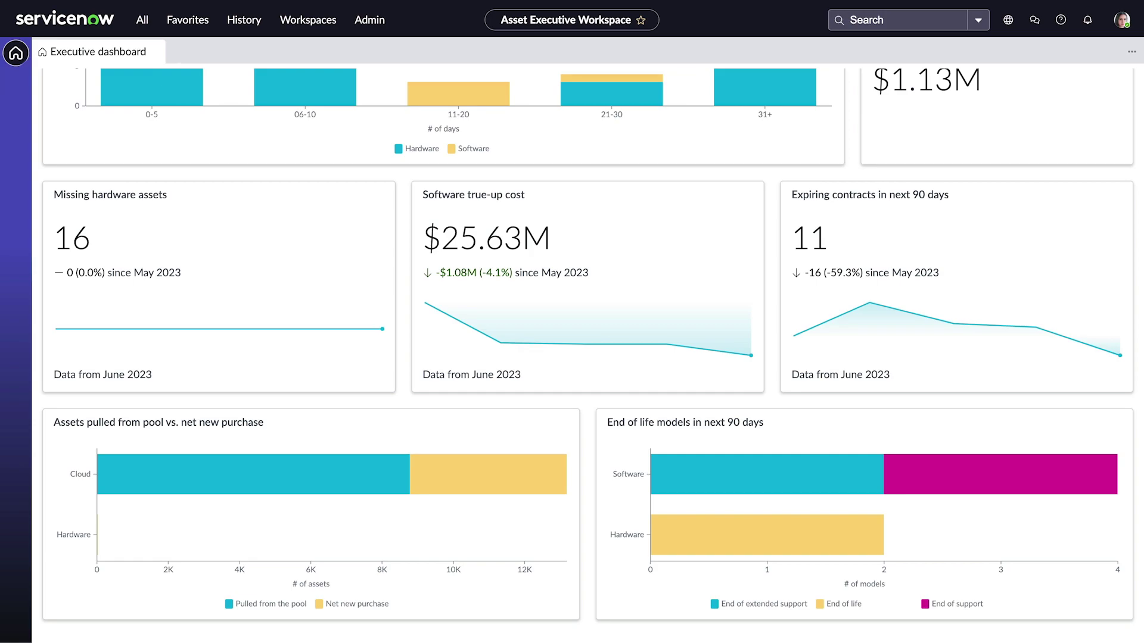
Return to the dashboard top, then open and dismiss the Product filter without applying it
scroll(572, 357, "up", 1)
scroll(572, 358, "up", 2)
scroll(572, 357, "up", 1)
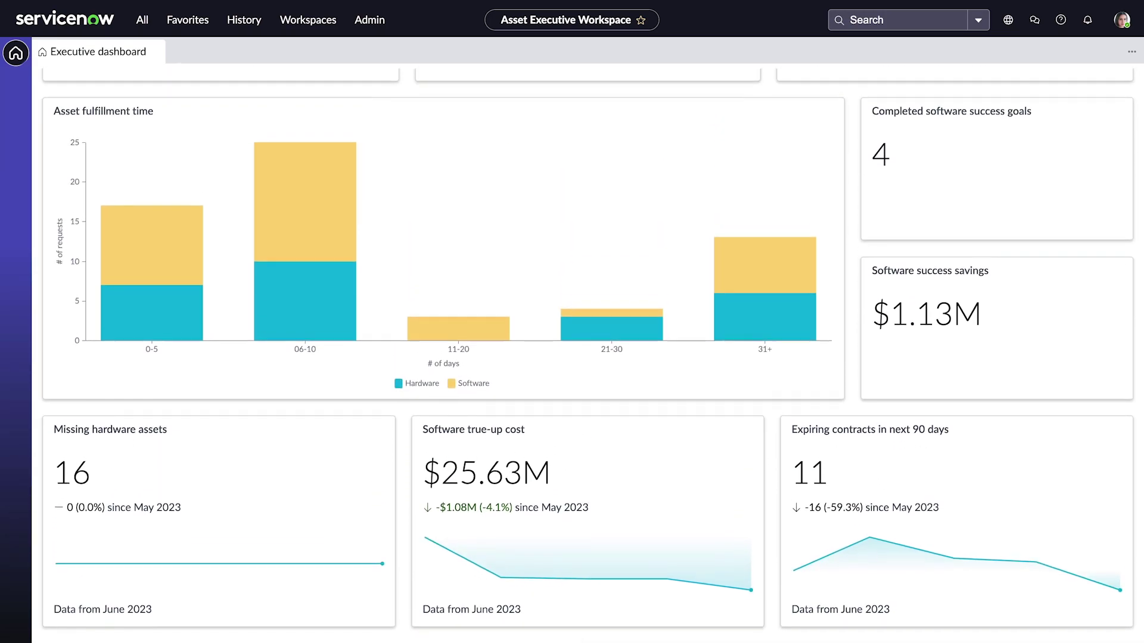
scroll(572, 357, "up", 1)
scroll(572, 357, "up", 1)
scroll(572, 358, "up", 1)
scroll(572, 357, "up", 1)
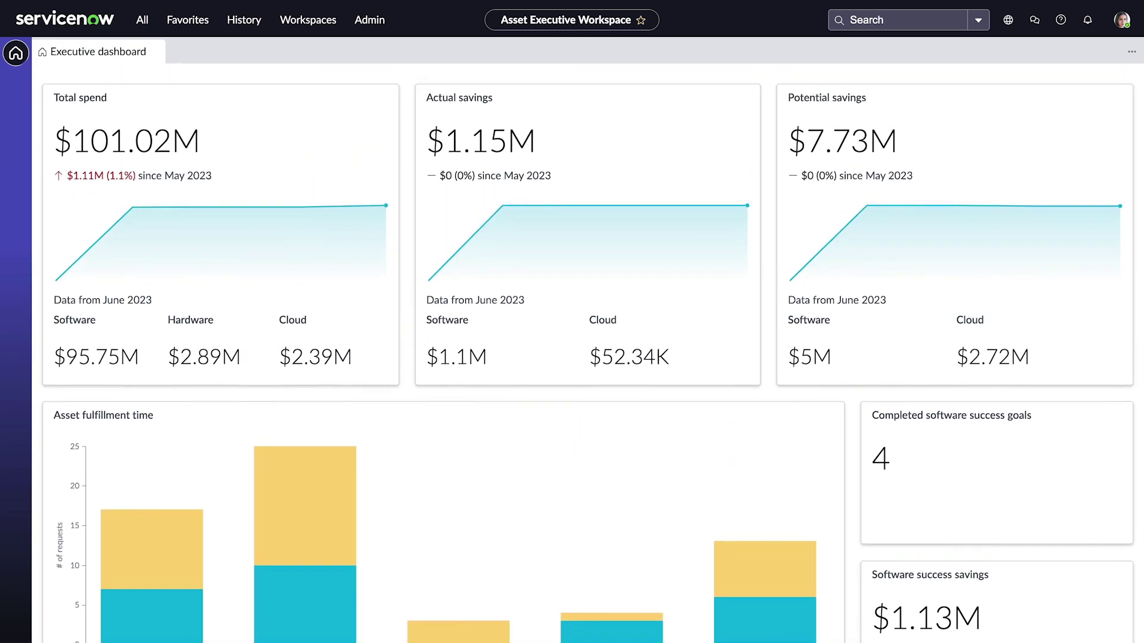
scroll(571, 358, "up", 1)
scroll(572, 357, "up", 1)
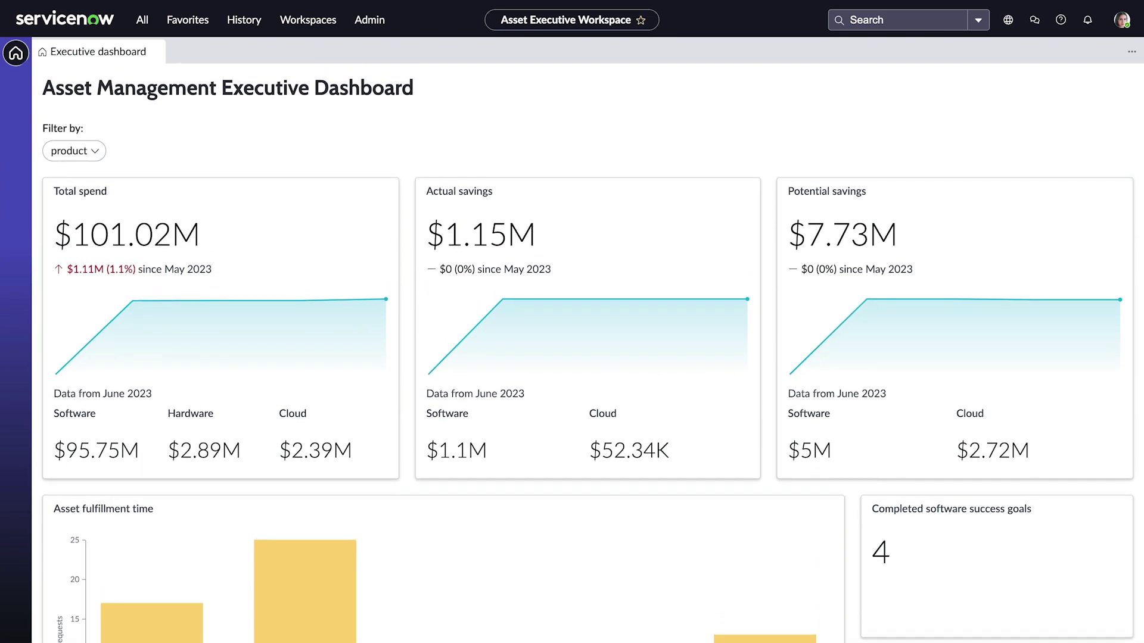
left_click(74, 151)
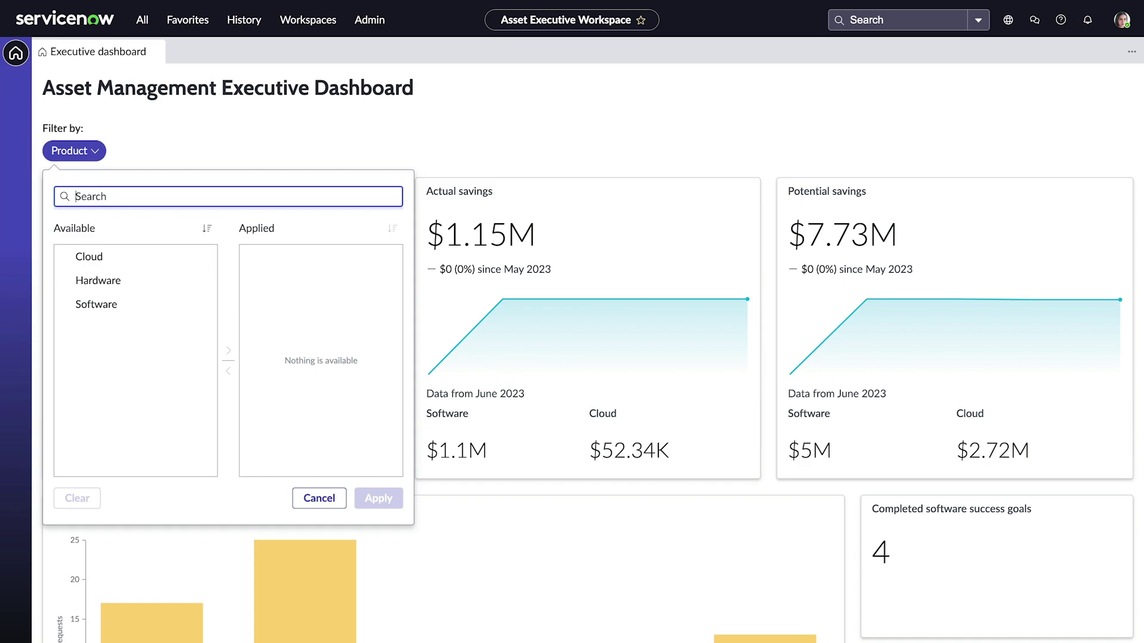
left_click(308, 19)
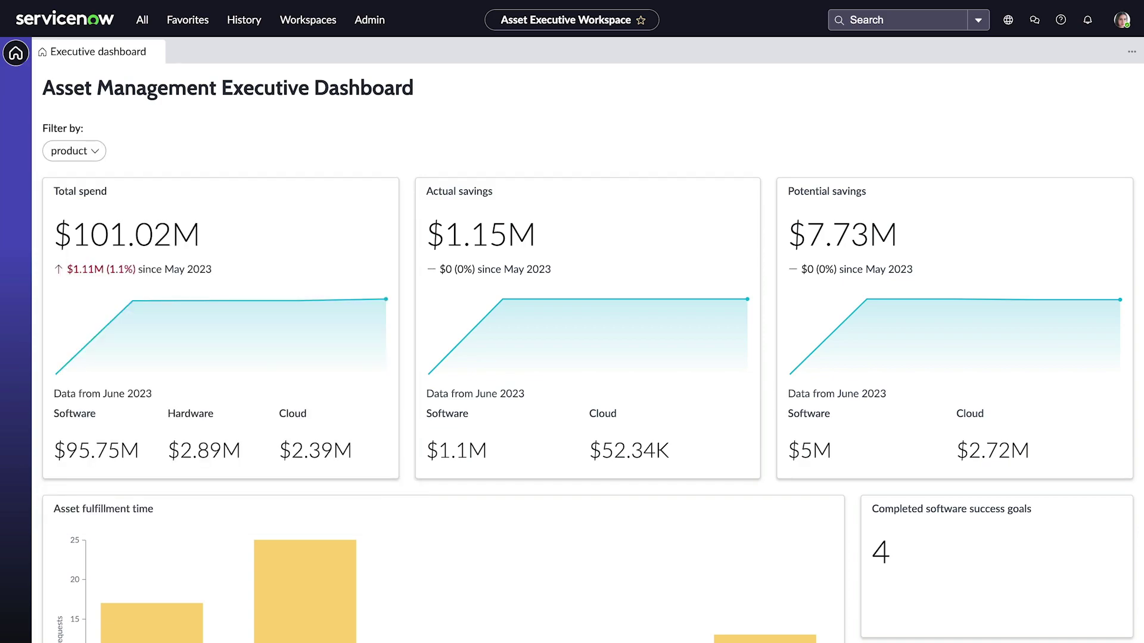
Return to the Software Asset Workspace and open the renewals calendar page
left_click(274, 439)
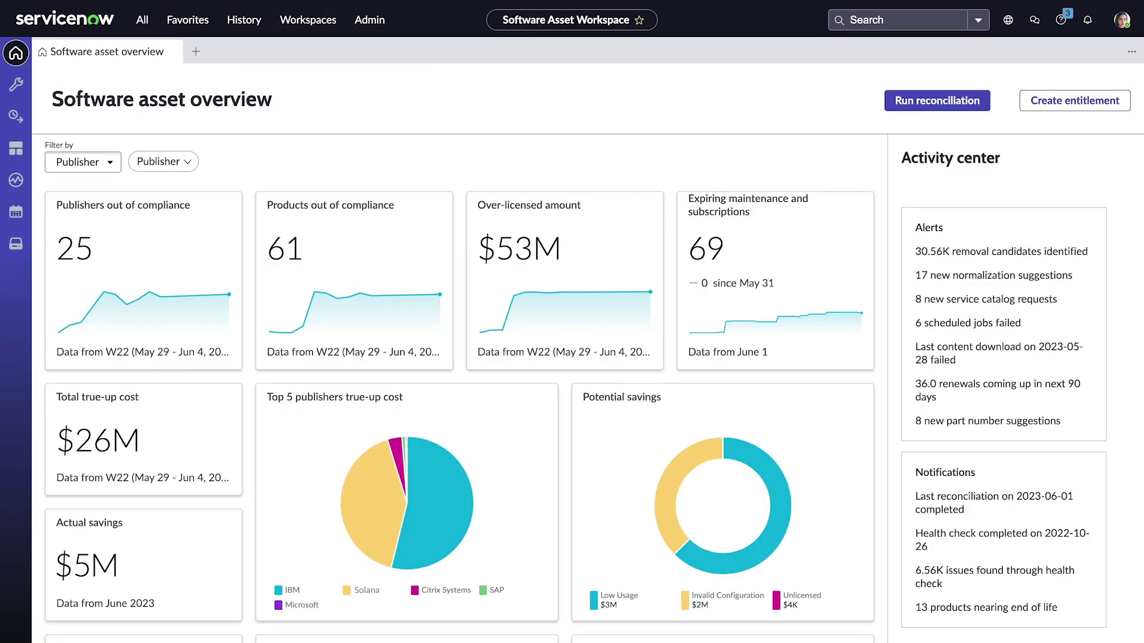
left_click(16, 212)
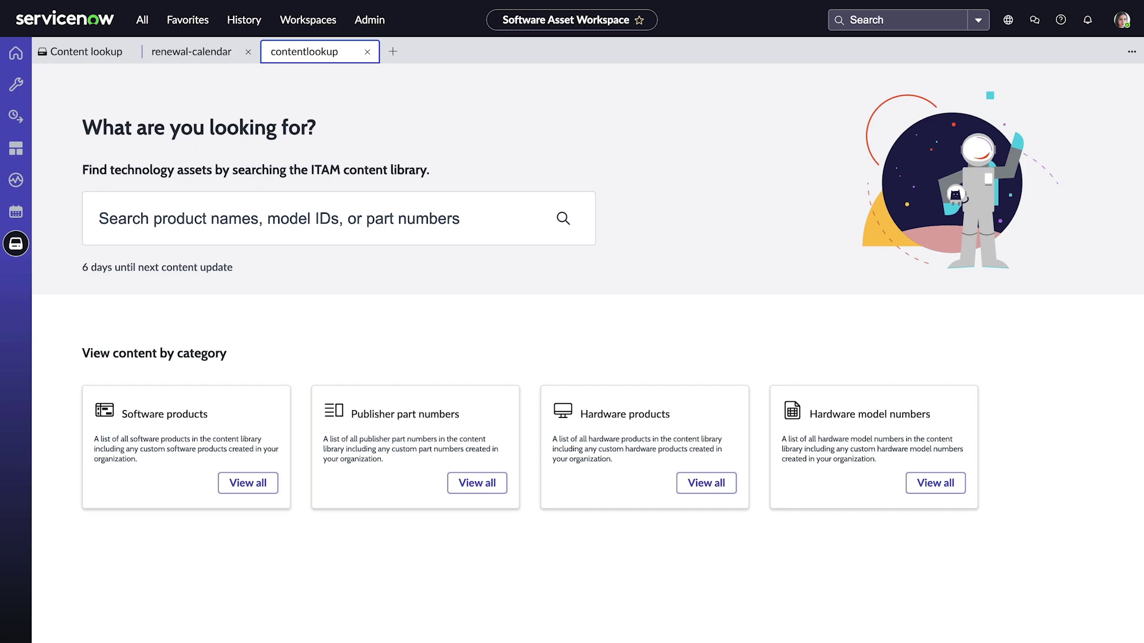
Search the content library for 'microsoft sql' and open the active Microsoft SQL Server product
left_click(113, 222)
type("microsoft")
left_click(147, 279)
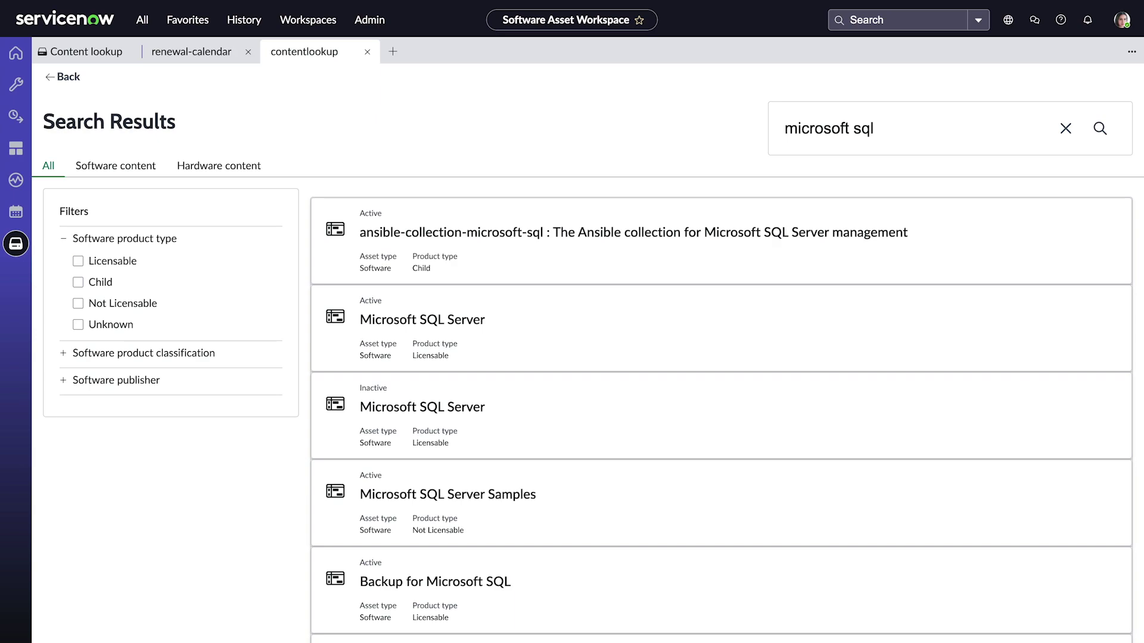
left_click(333, 316)
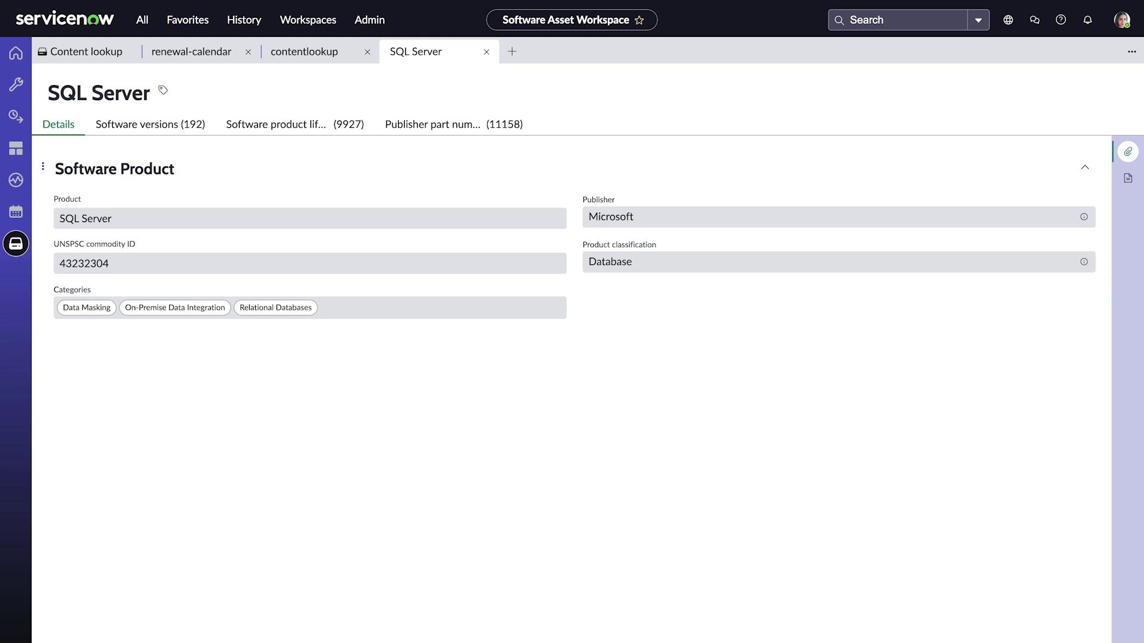
Review the product's software versions, lifecycles and 11,158 publisher part numbers
key("Right")
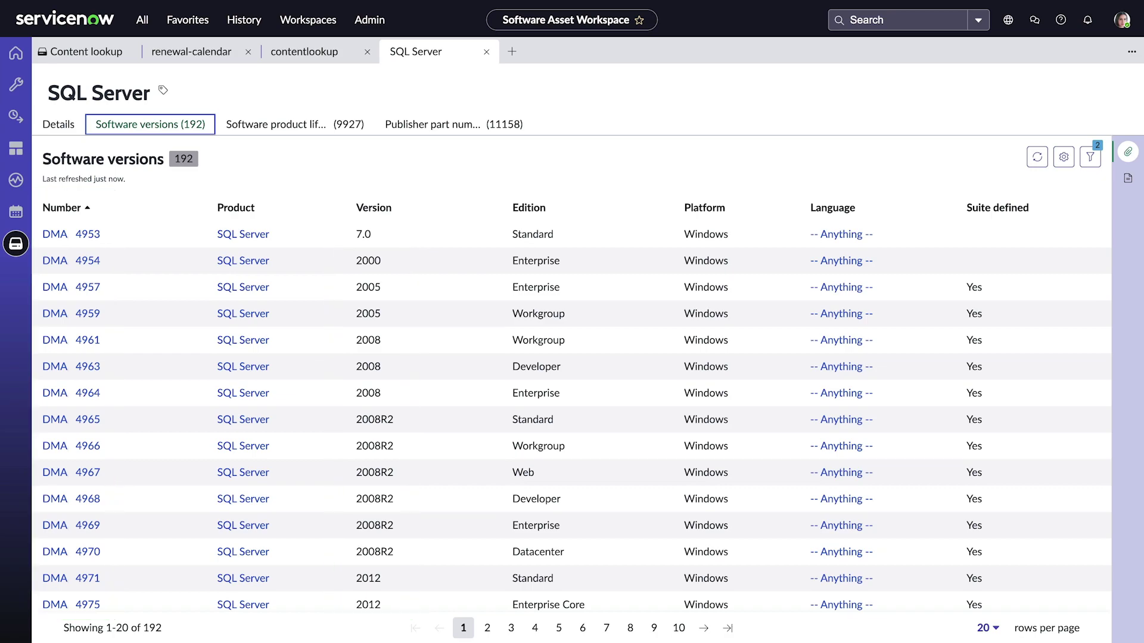
key("Right")
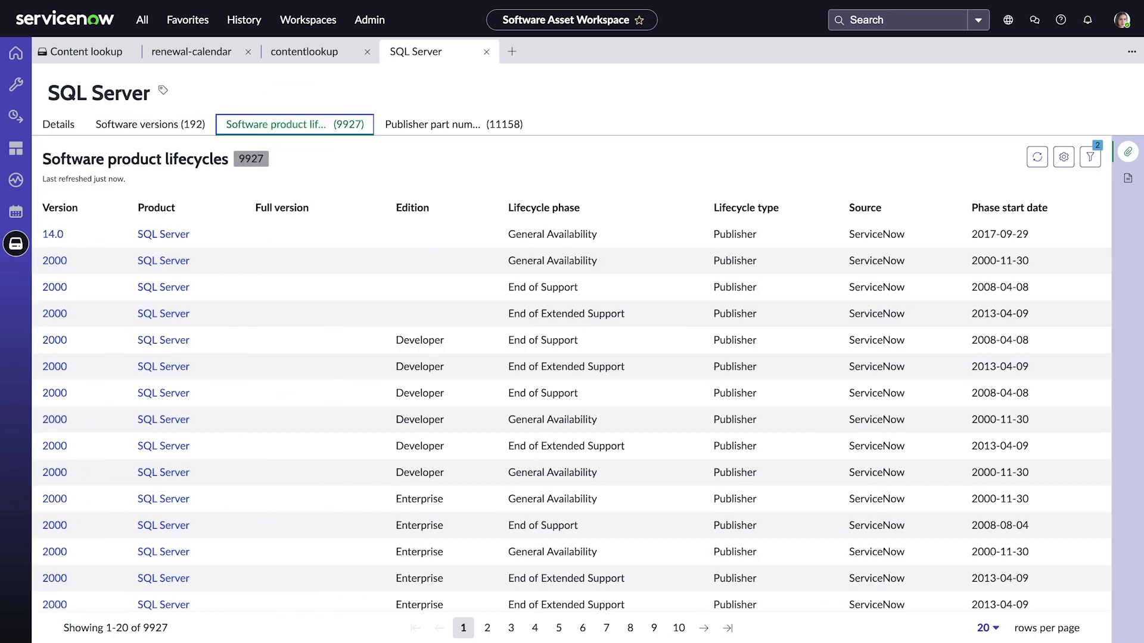
key("Right")
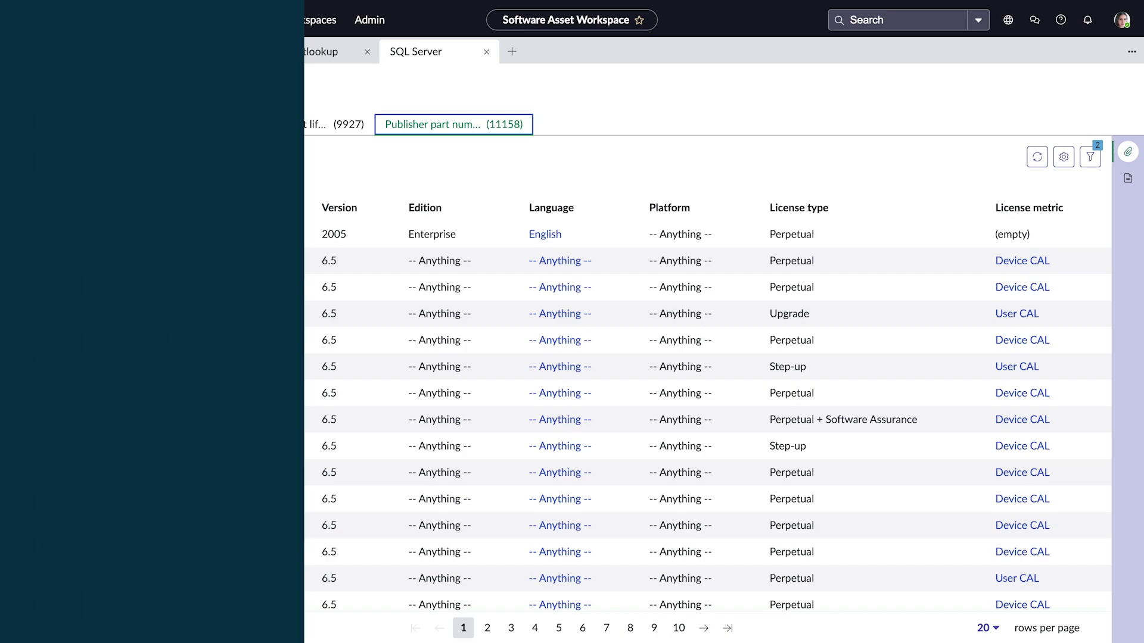